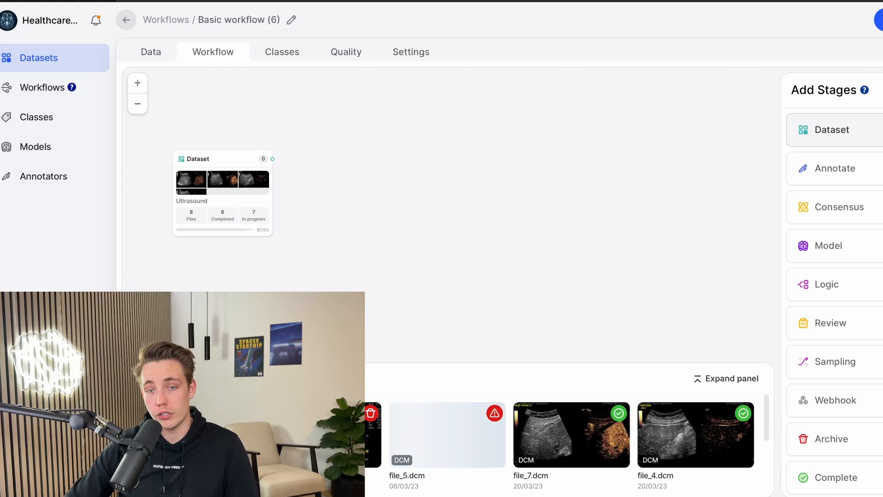
Step: Leave the workflow editor, discarding unsaved changes, and inspect the heart_wall annotation in the completed liver ultrasound file
key("alt+Left")
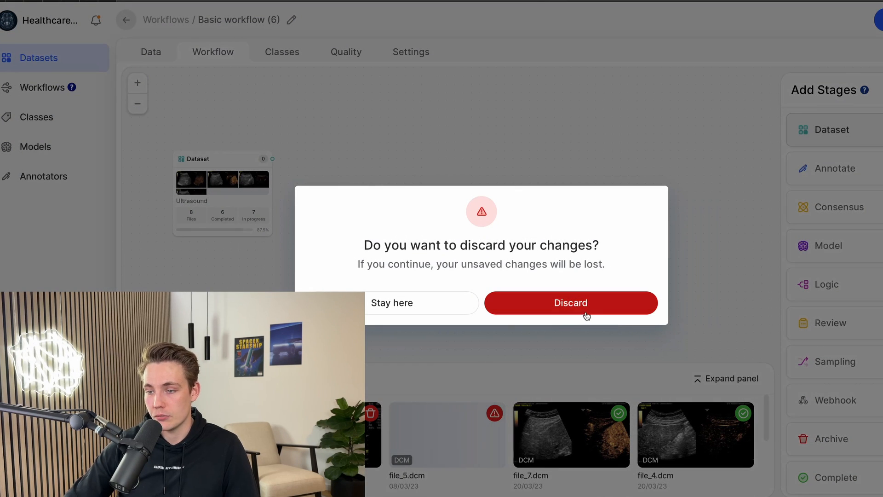
left_click(538, 303)
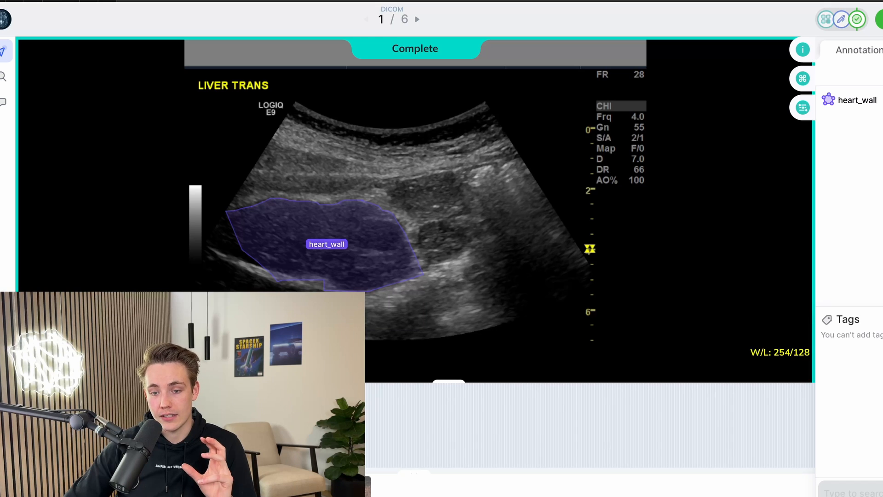
left_click(858, 99)
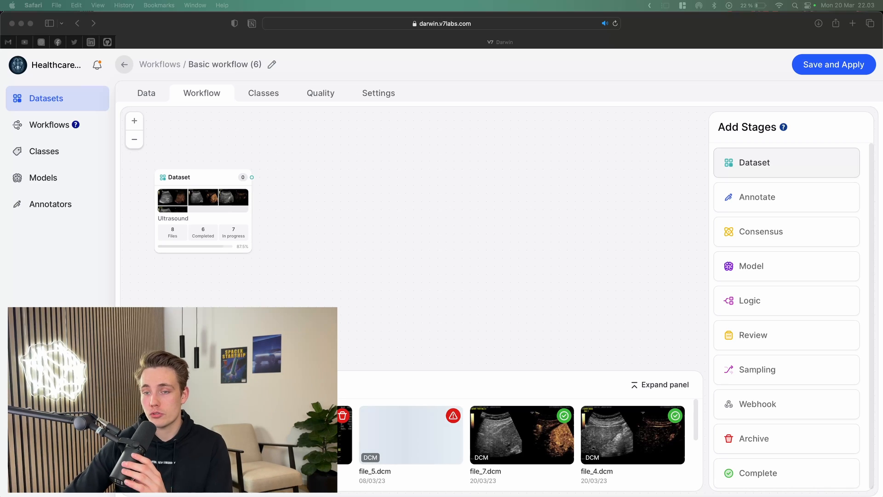
Step: Examine the Dataset stage's settings and its connected Ultrasound dataset, closing them again
left_click(205, 177)
left_click(205, 178)
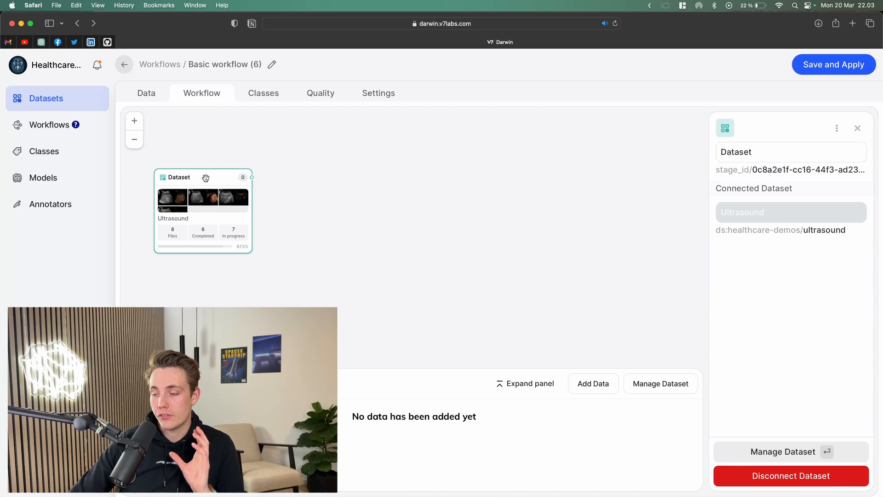
left_click(346, 216)
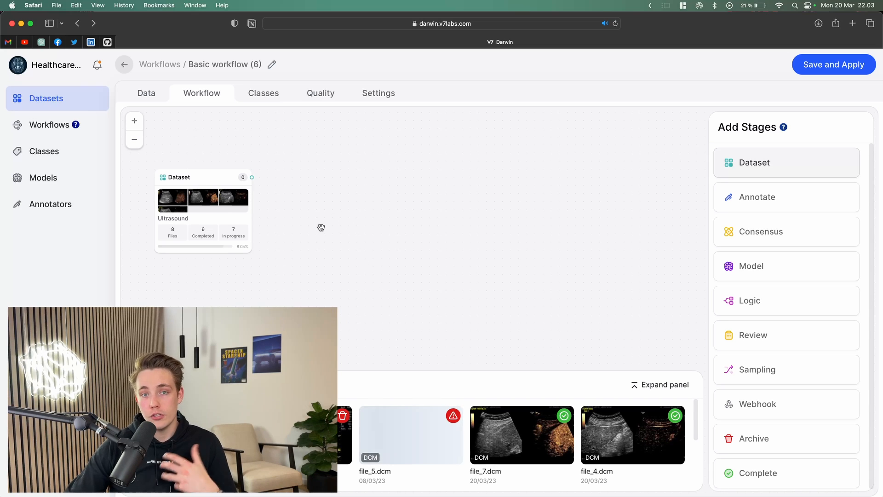
Step: Add an Annotate stage to the workflow beside the Dataset stage and connect the Dataset output to it
mouse_move(782, 217)
left_mouse_down()
mouse_move(356, 182)
mouse_move(364, 179)
left_mouse_up()
left_click(342, 225)
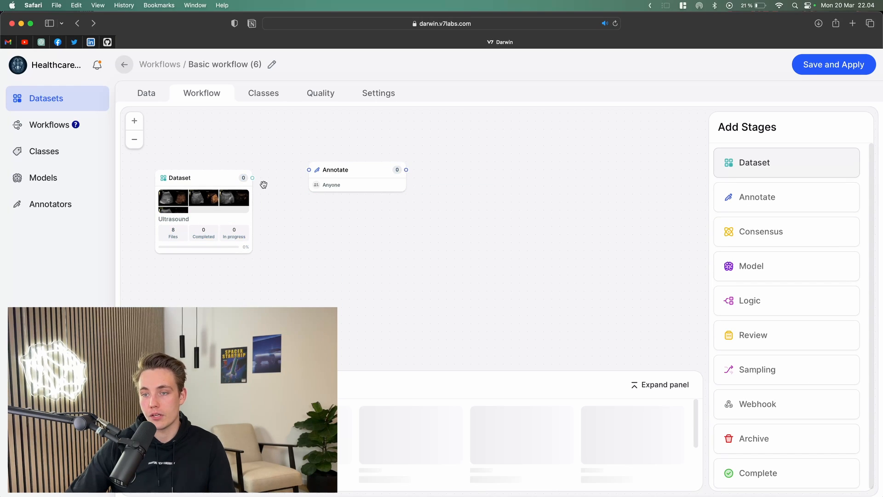
left_click_drag(252, 178, 364, 170)
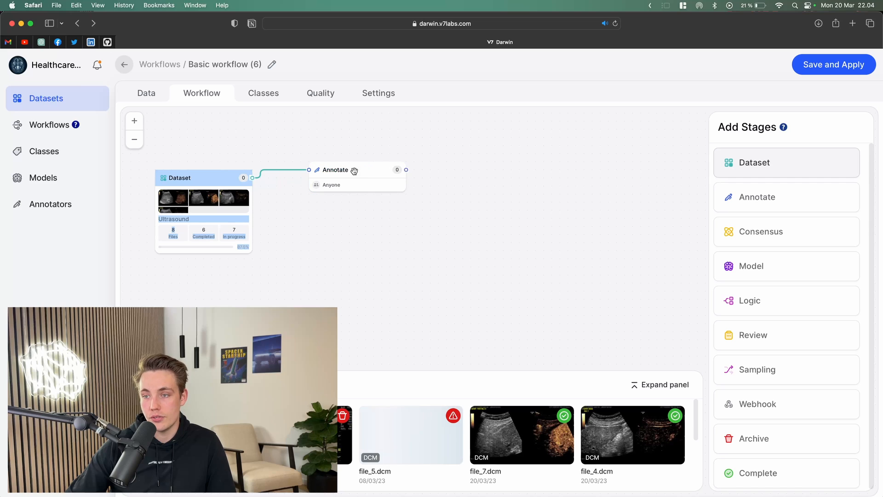
Step: Rename the Annotate stage as Junior and move it level with the Dataset stage
left_click(364, 170)
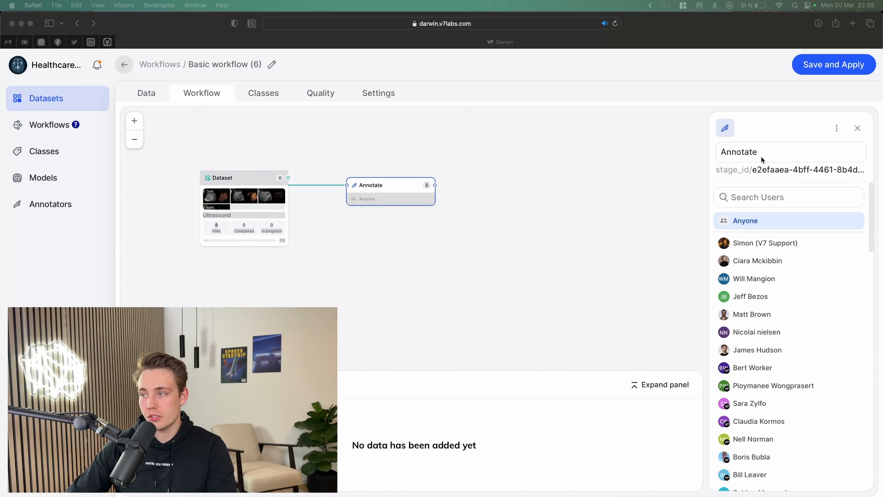
left_click(764, 154)
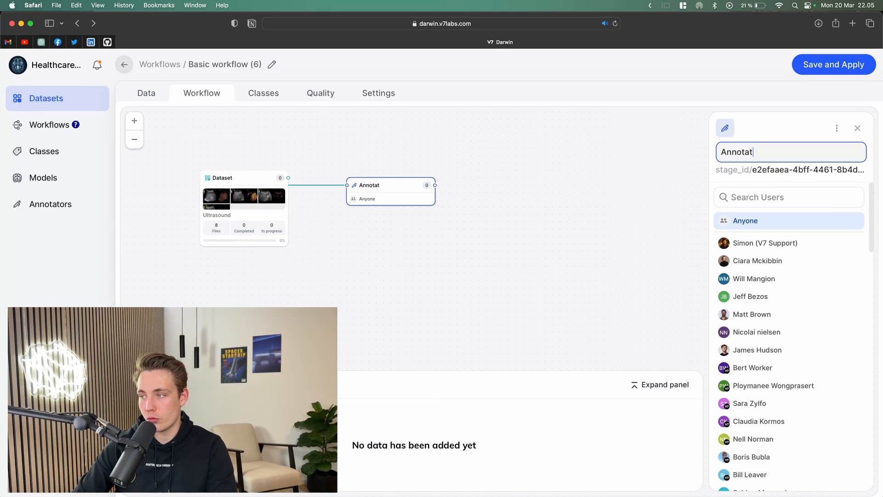
type("Junior")
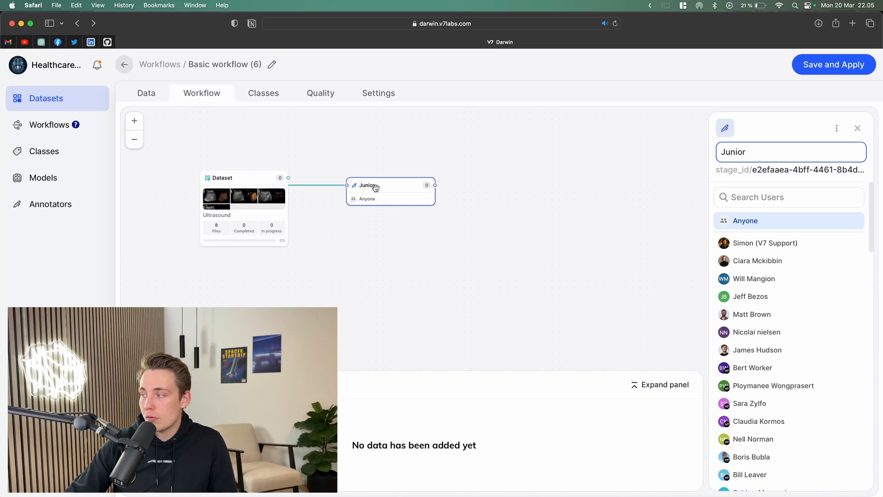
left_click_drag(381, 193, 373, 186)
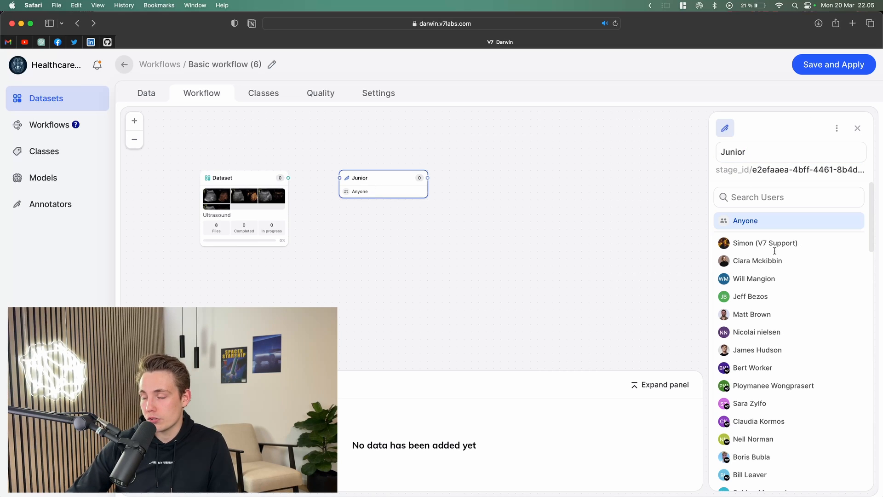
left_click(556, 113)
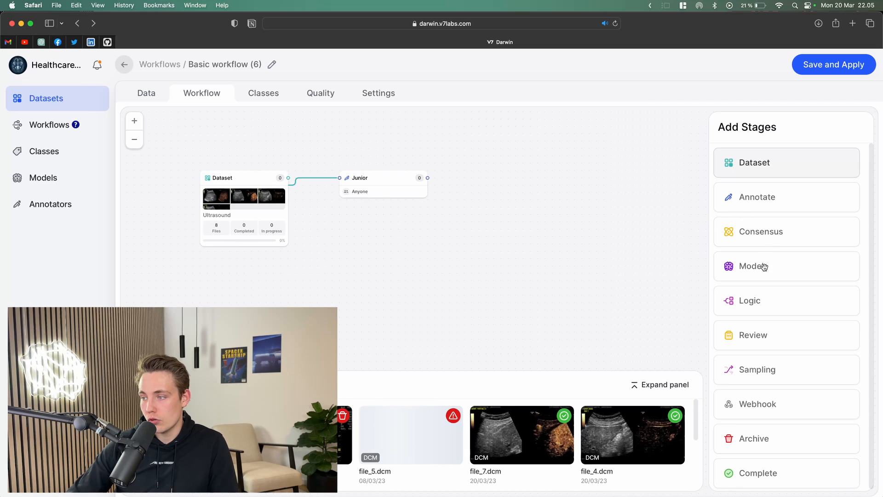
Step: Add a Logic stage level with the Junior stage and connect Junior's output to it
left_click_drag(764, 303, 489, 172)
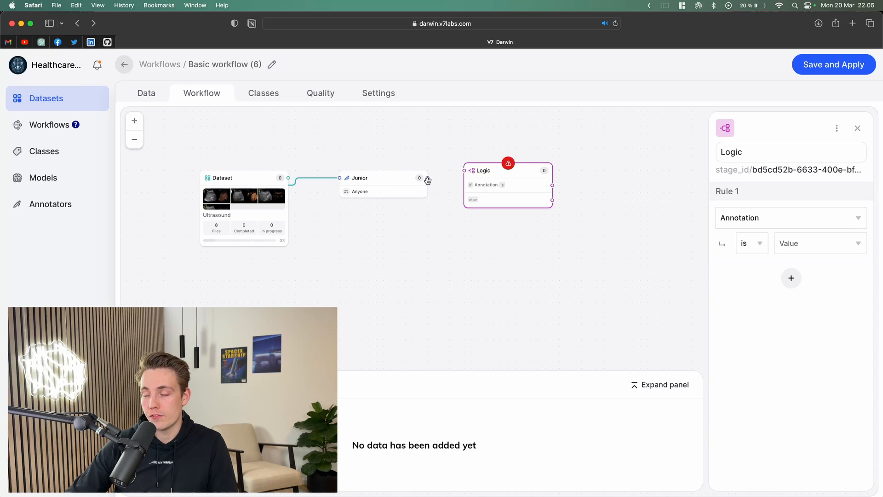
left_click_drag(489, 174, 489, 181)
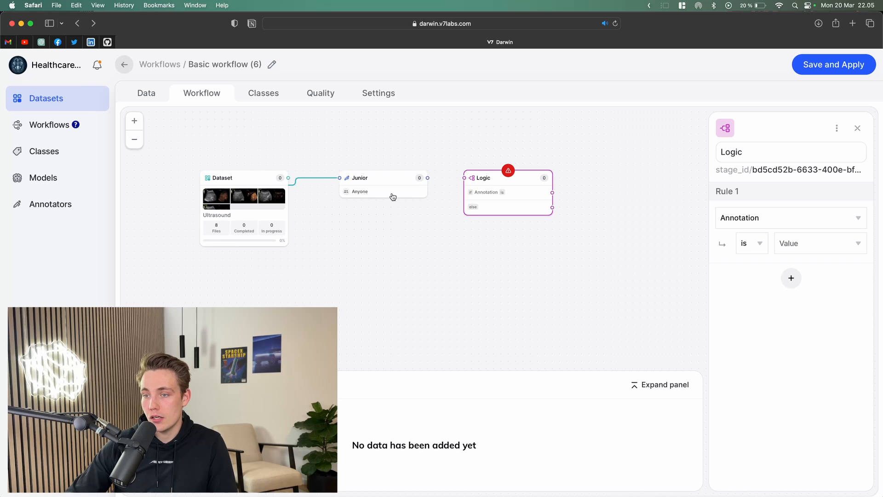
left_click(355, 196)
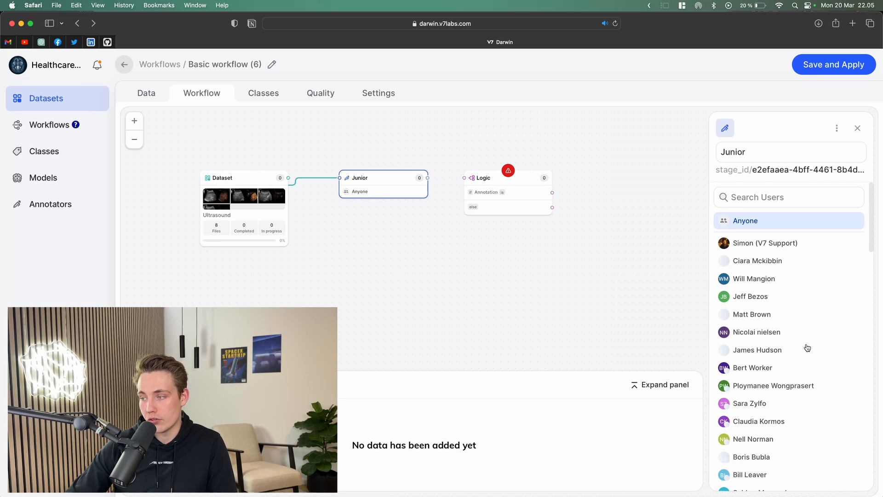
scroll(775, 288, "down", 10)
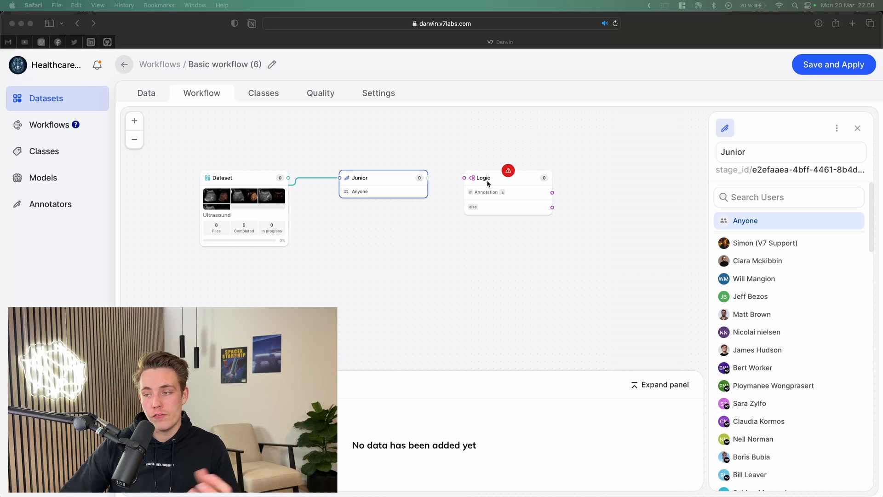
left_click(474, 175)
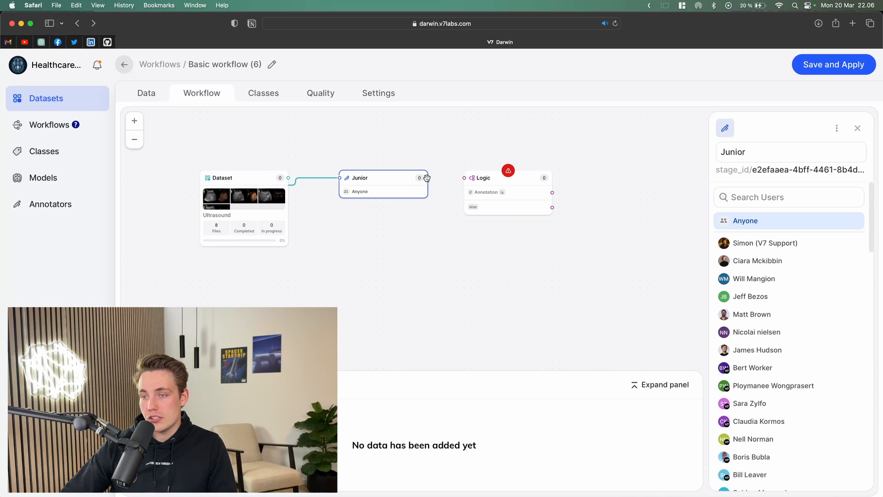
left_click(483, 180)
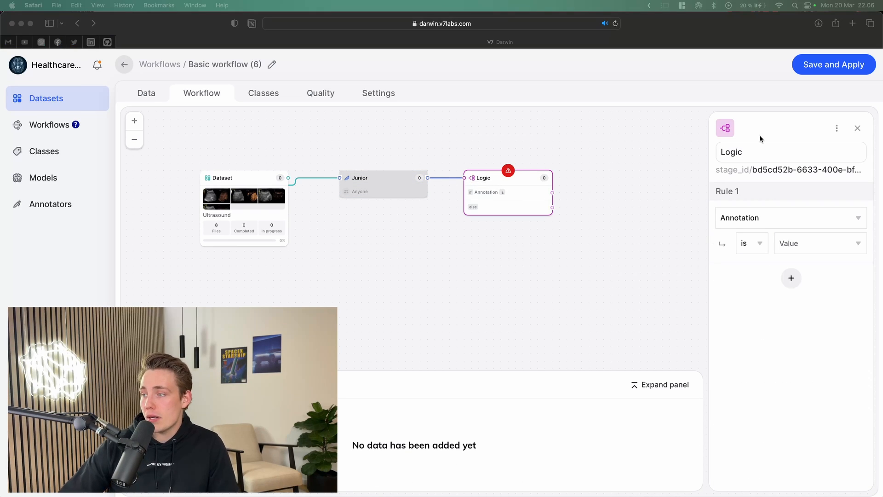
Step: Set Rule 1 of the Logic stage to Annotation is Difficult
left_click(771, 153)
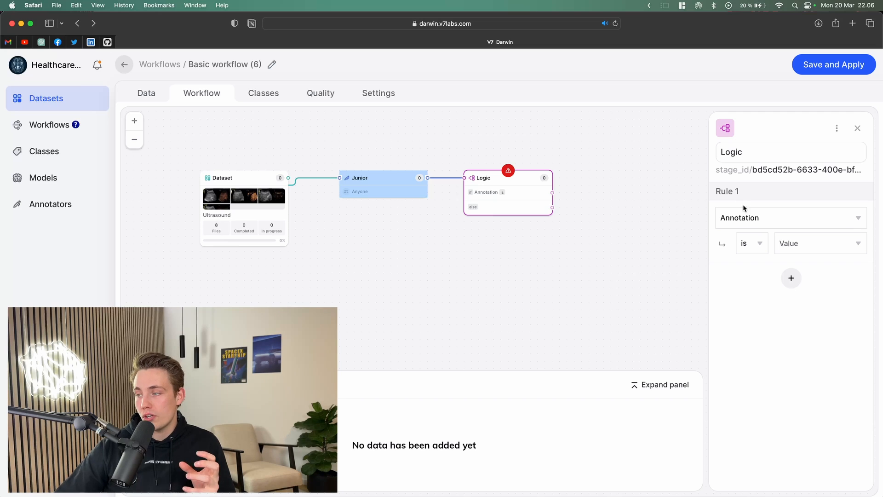
left_click(755, 223)
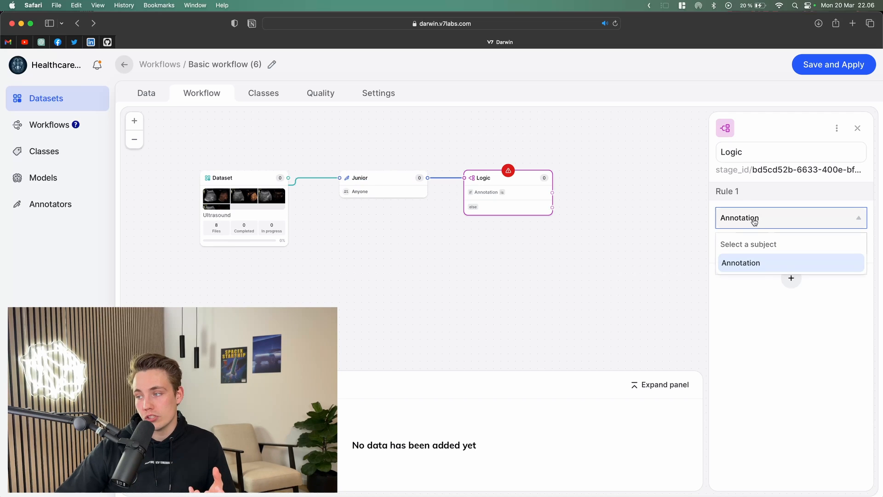
left_click(765, 271)
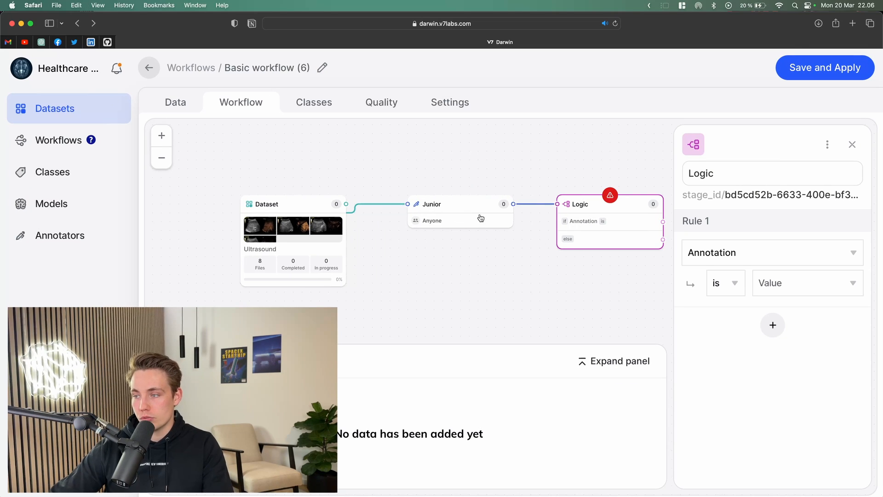
left_click_drag(563, 266, 408, 252)
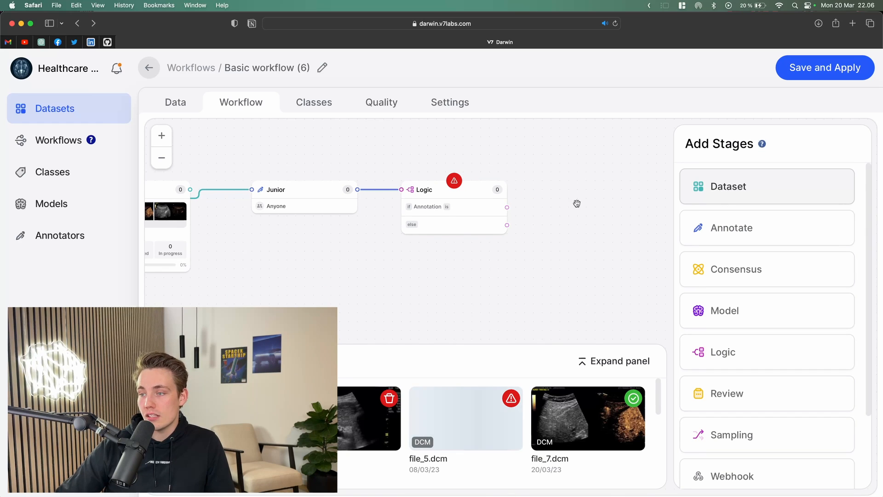
left_click(449, 211)
left_click(783, 283)
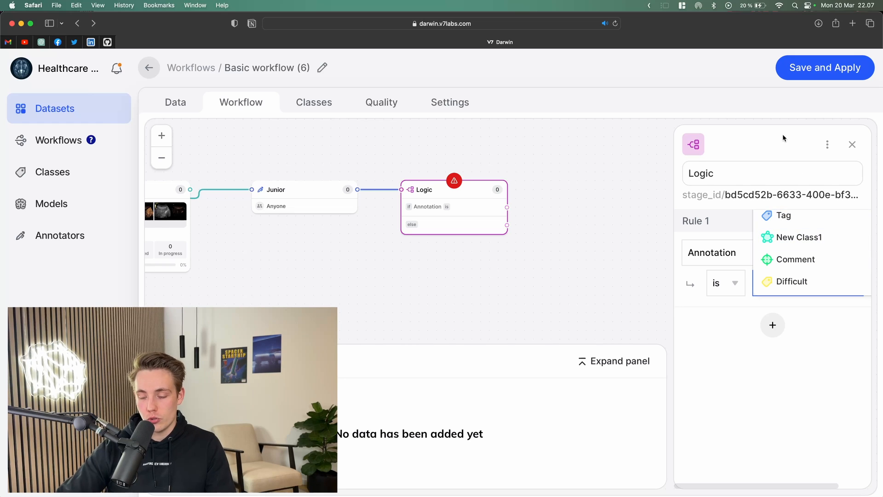
key("super+minus")
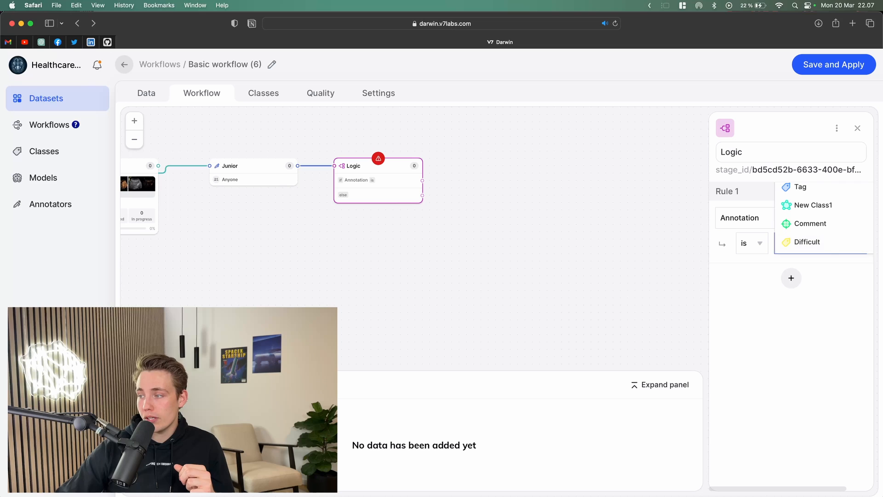
left_click(816, 244)
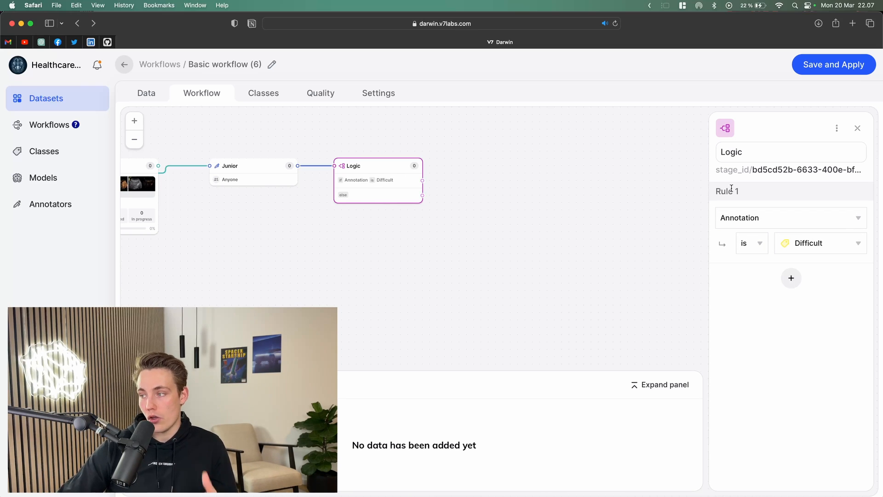
Step: Add a second Annotate stage to the workflow beyond the Logic stage, slightly above it
left_click(858, 128)
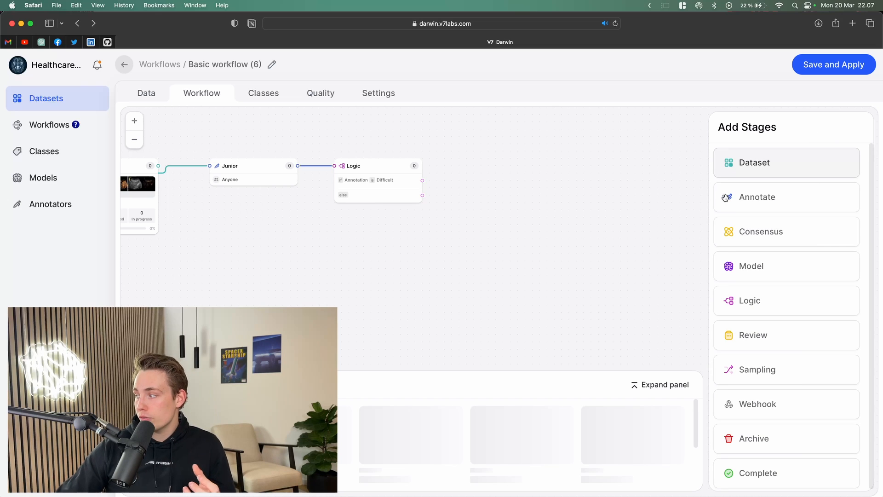
mouse_move(756, 198)
left_mouse_down()
mouse_move(516, 169)
mouse_move(487, 157)
left_mouse_up()
left_click(508, 156)
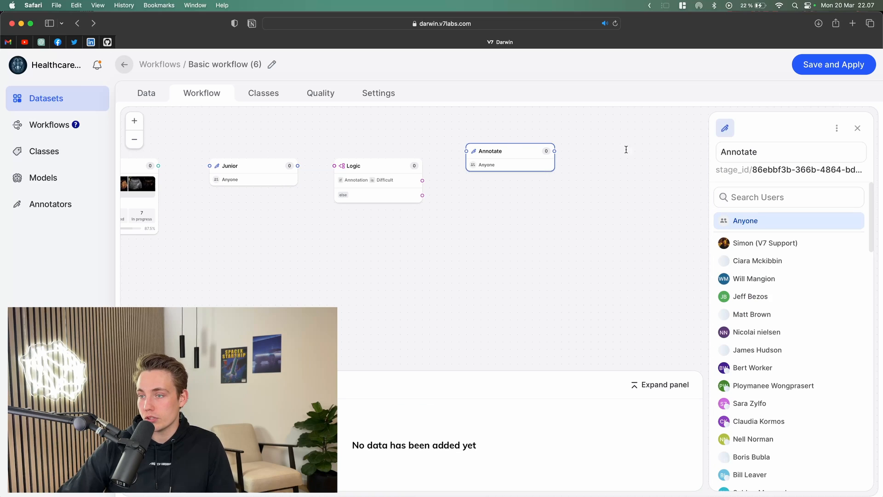
Step: Rename the new Annotate stage as Senior and connect the Logic stage's Difficult output to it
left_click(768, 154)
key("BackSpace")
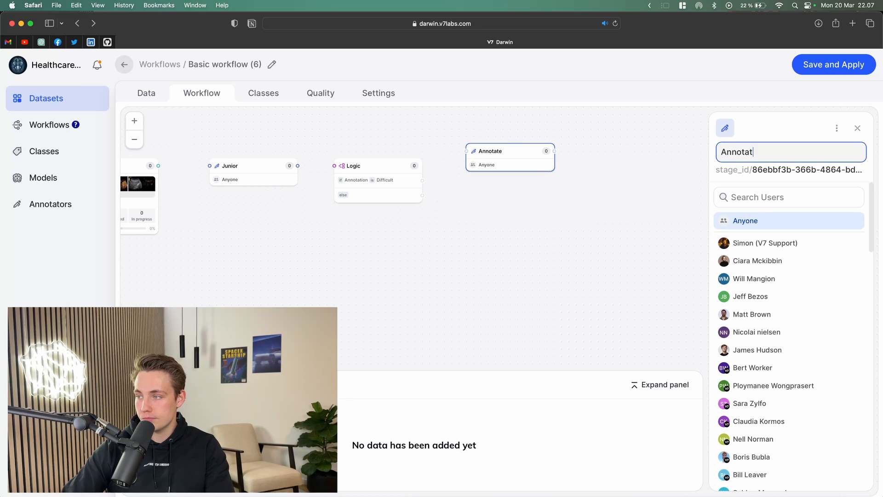
key("BackSpace")
key("BackSpace")
key("BackSpace")
key("BackSpace")
key("BackSpace")
key("BackSpace")
key("BackSpace")
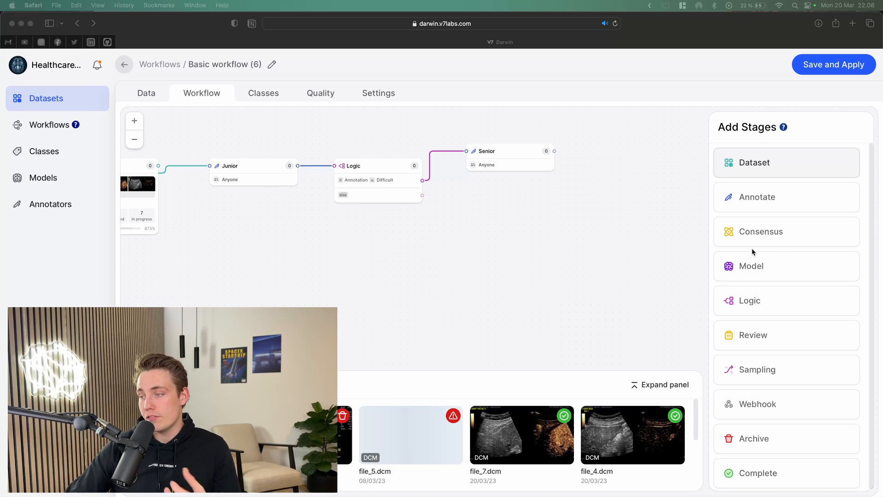
Step: Add a Review stage below the Senior stage and connect the Logic stage's else output to it
left_click(708, 326)
left_click_drag(770, 337, 499, 235)
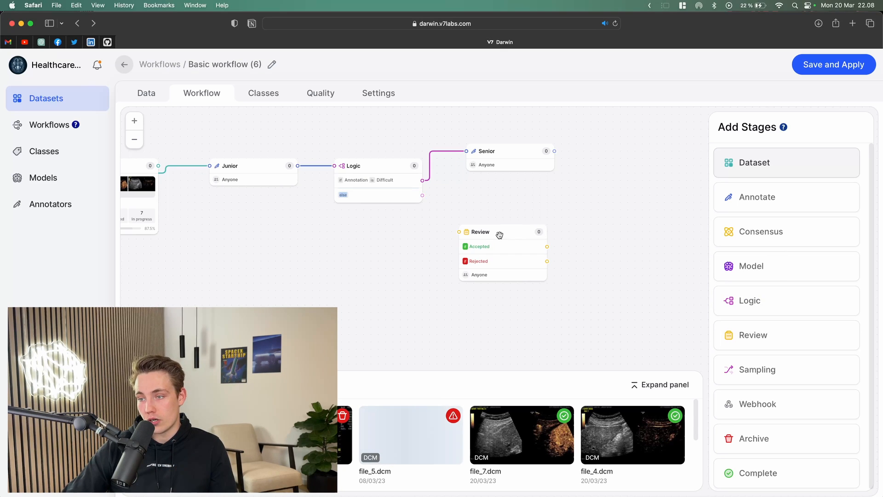
left_click(413, 194)
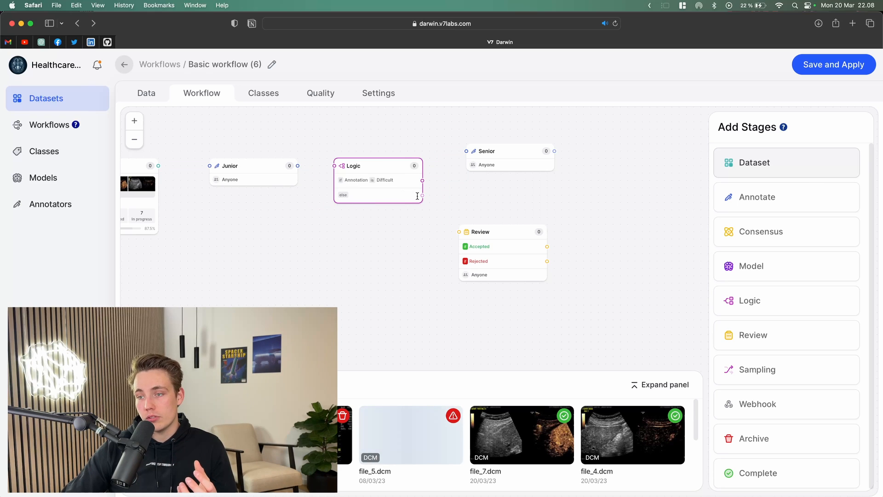
left_click_drag(424, 197, 479, 237)
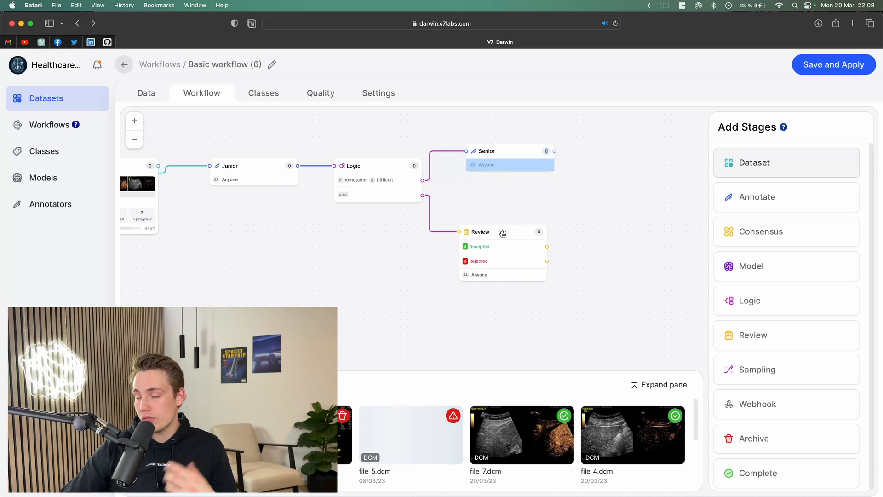
Step: Add a Complete stage beyond the Review stage and connect Review's Accepted output to it
left_click(528, 233)
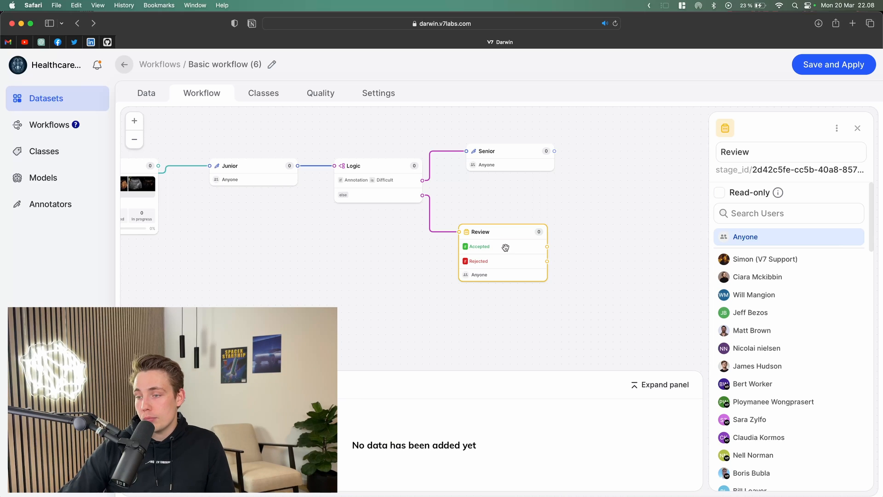
left_click(857, 128)
left_click_drag(775, 469, 636, 208)
left_click_drag(619, 285, 556, 281)
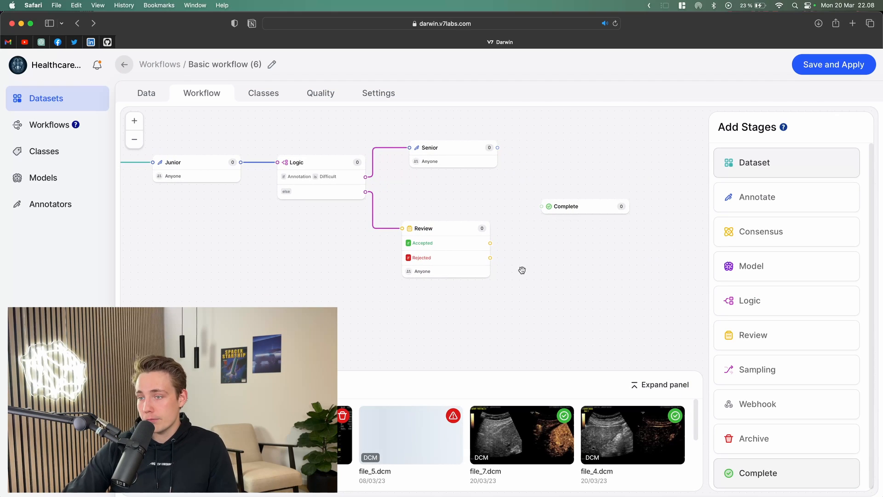
mouse_move(490, 243)
left_mouse_down()
mouse_move(564, 203)
mouse_move(604, 258)
left_mouse_up()
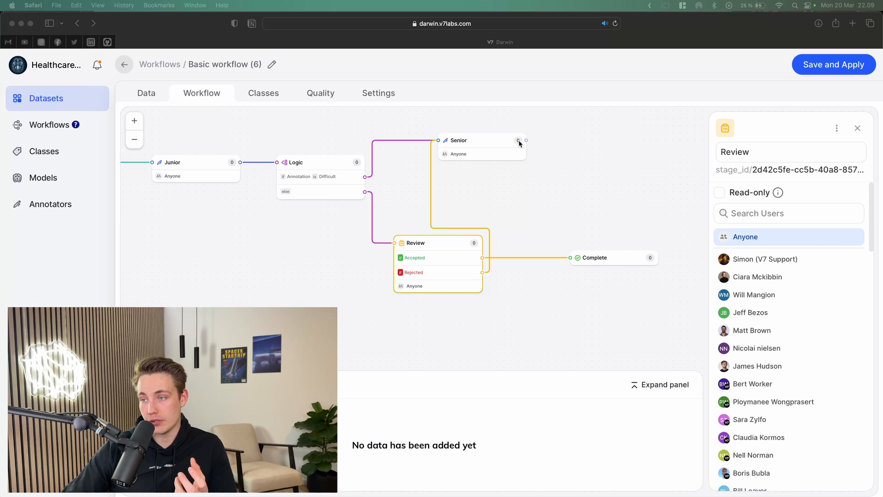
Step: Connect the Senior stage's output to the Review stage's input
left_click(555, 149)
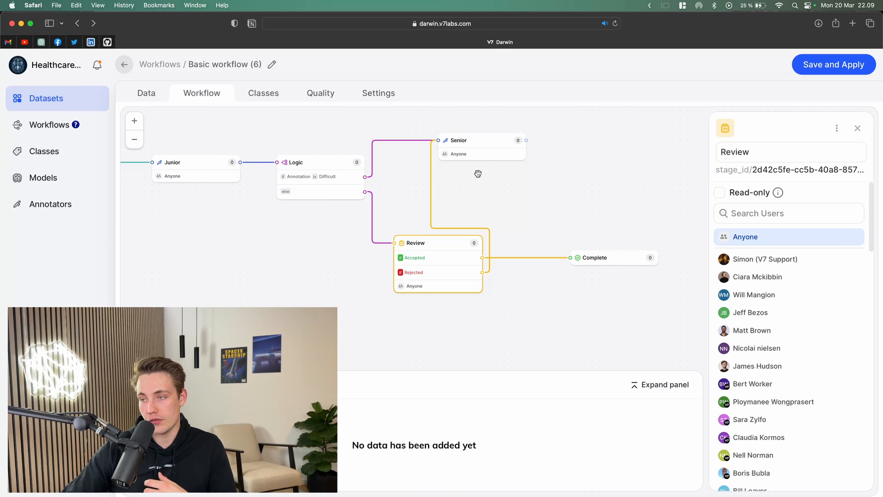
left_click_drag(394, 243, 526, 140)
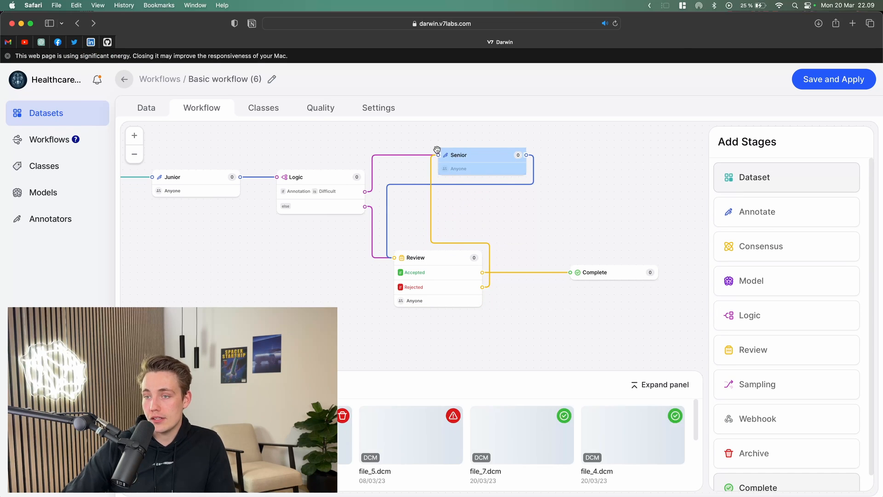
left_click(7, 55)
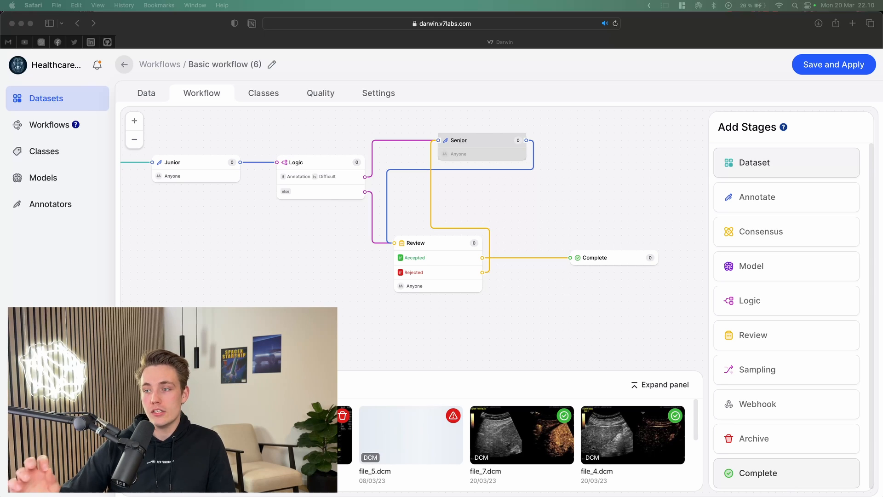
left_click(262, 304)
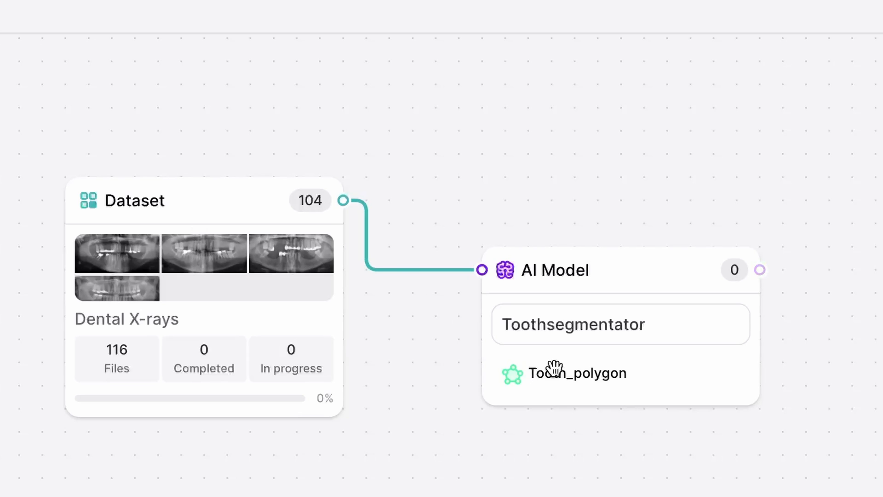
Step: Reposition the AI Model stage beside the Dataset stage in the Dental X-rays workflow, slightly lower than it
left_click_drag(591, 276, 550, 199)
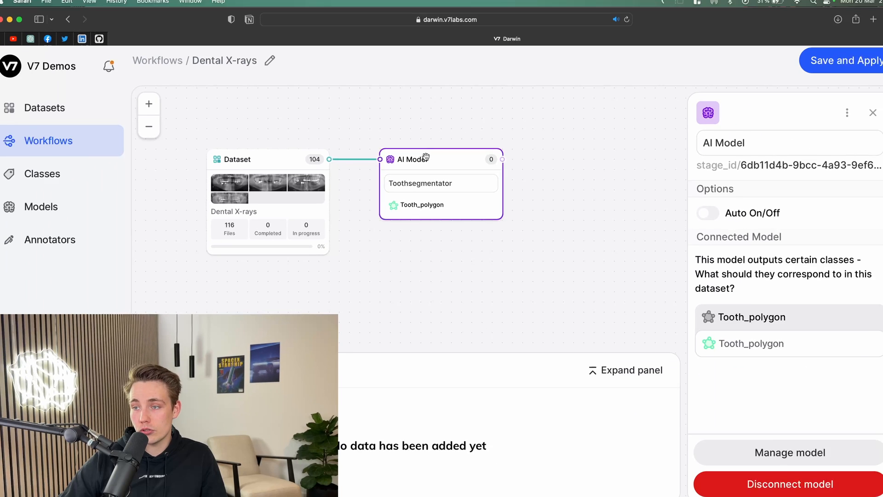
left_click_drag(426, 157, 439, 182)
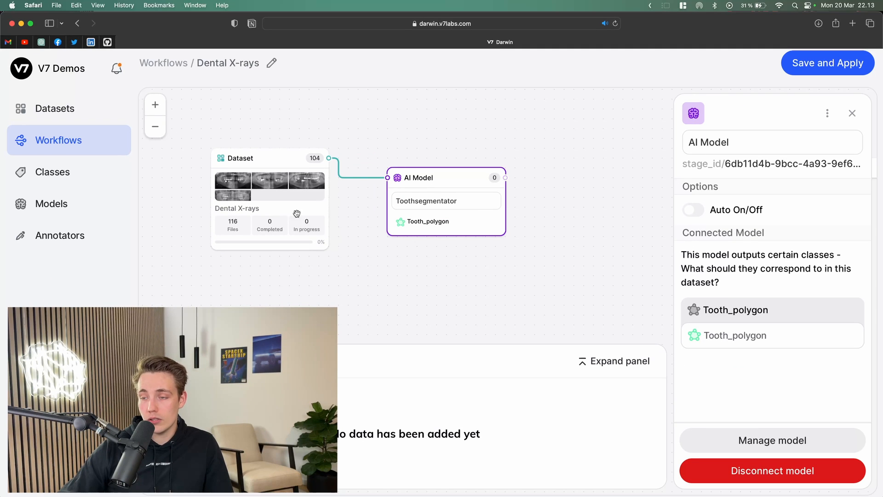
left_click(861, 115)
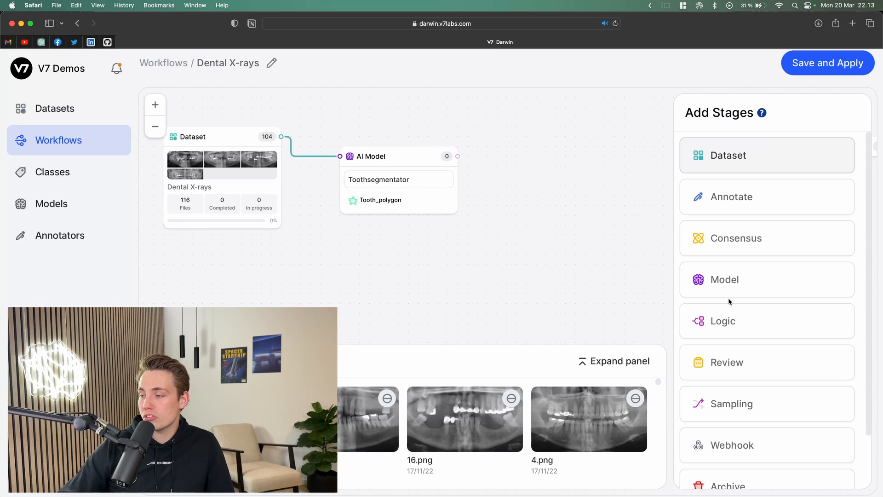
Step: Add a Logic stage beyond the AI Model stage, connect the AI Model's output to it and align the two
left_click_drag(747, 329, 561, 191)
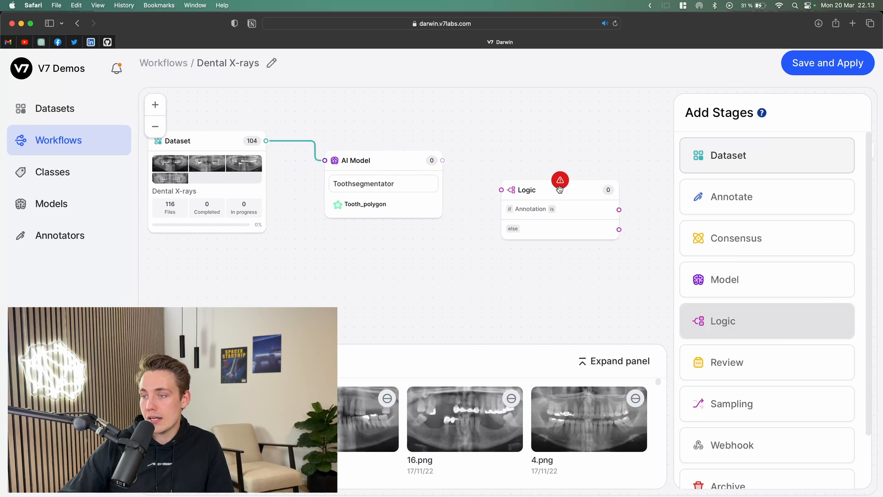
left_click(527, 210)
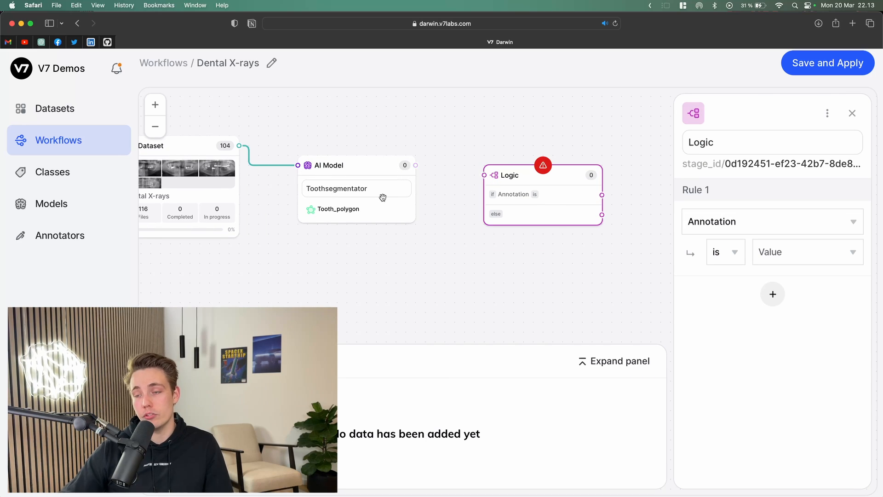
left_click_drag(415, 166, 507, 175)
left_click(532, 185)
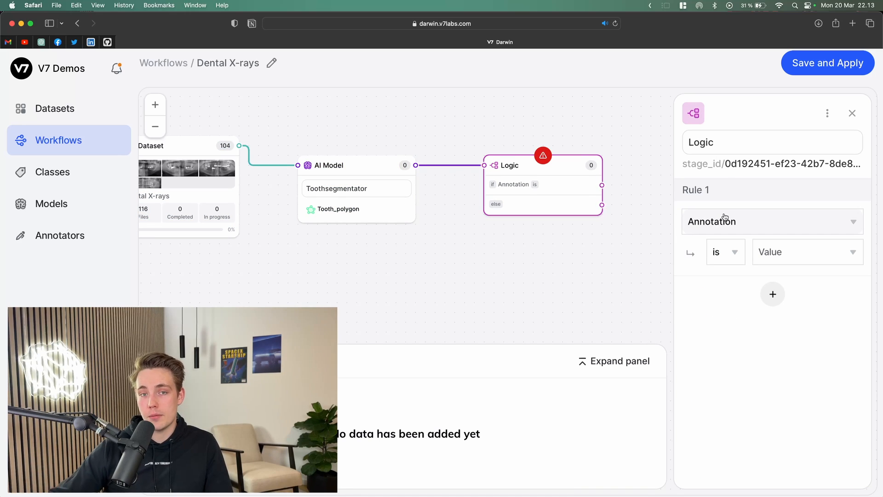
Step: Set the Logic stage's Rule 1 to Annotation is Tooth_polygon
left_click(750, 224)
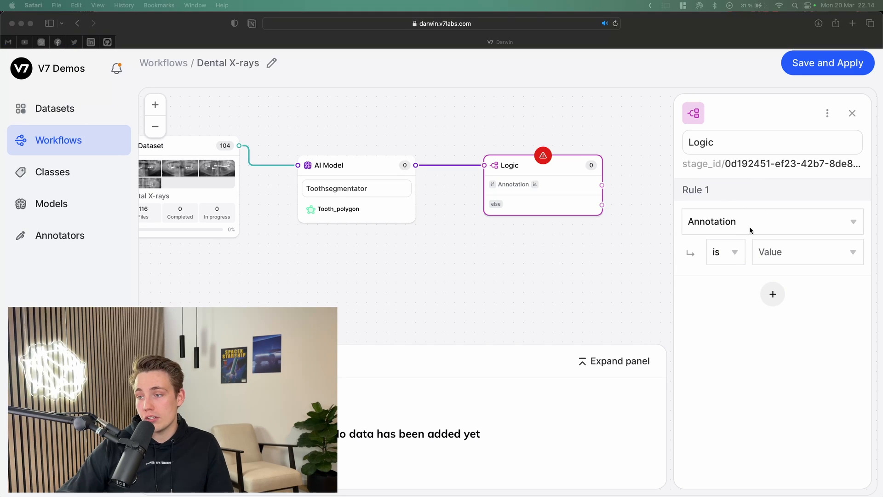
left_click(800, 257)
left_click(800, 257)
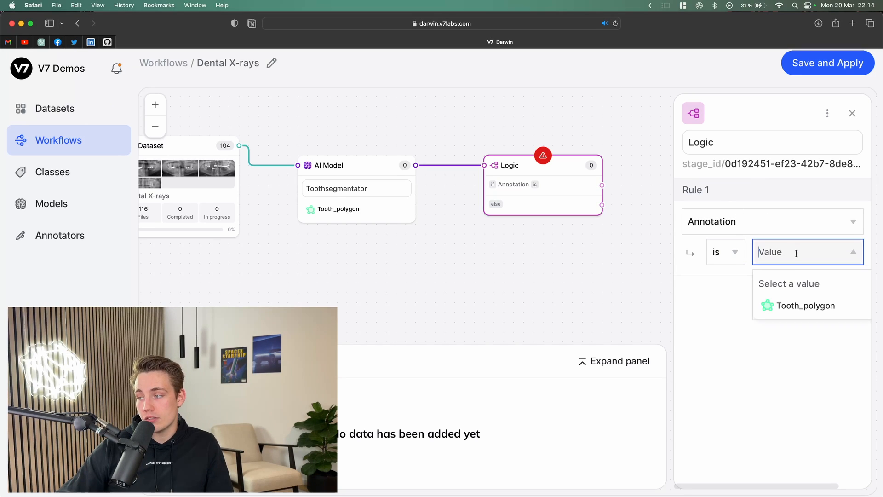
left_click(793, 307)
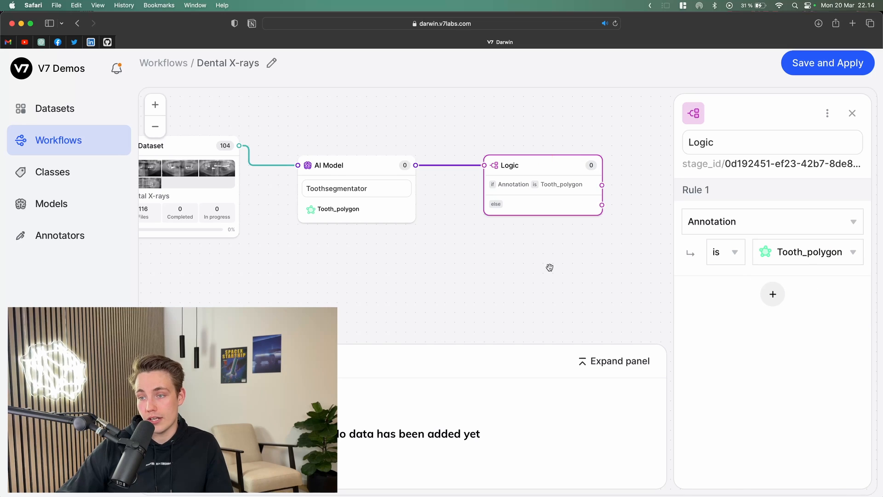
Step: Move the Complete stage farther from the Logic stage and add a Review stage between them
left_click_drag(541, 265, 491, 264)
scroll(496, 255, "down", 5)
left_click_drag(564, 284, 496, 260)
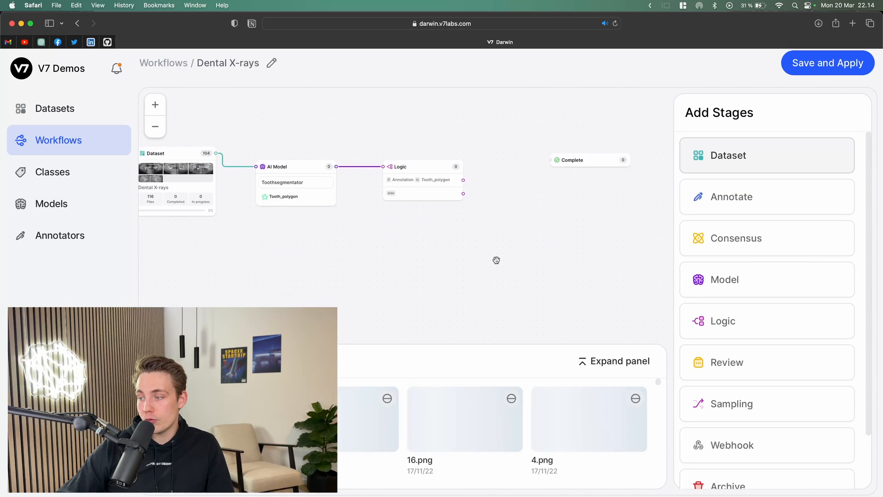
left_click(593, 145)
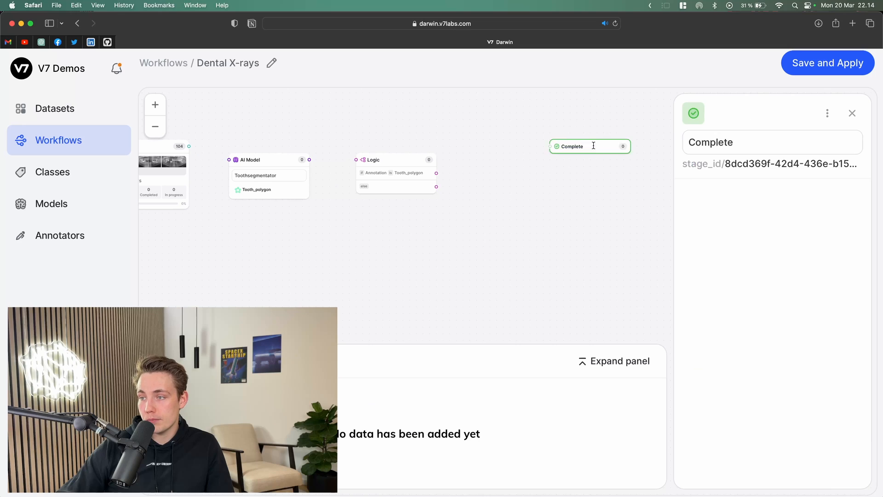
left_click(852, 114)
left_click_drag(733, 361, 493, 170)
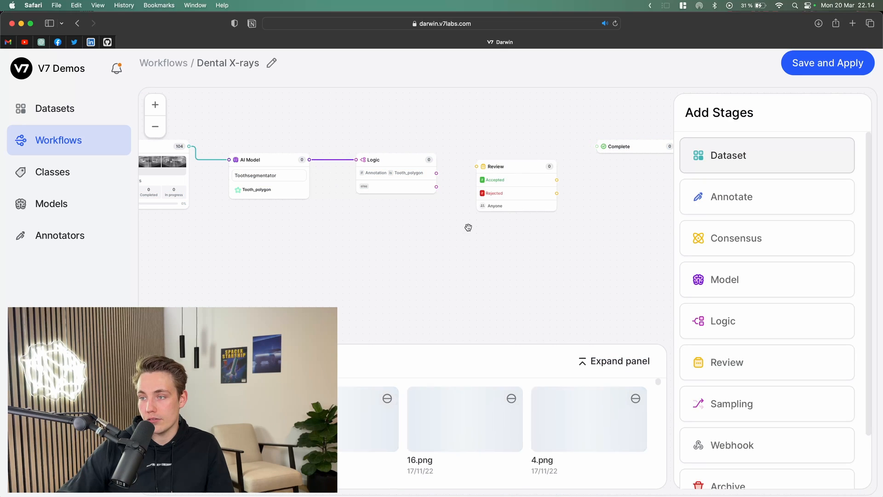
left_click_drag(472, 228, 531, 229)
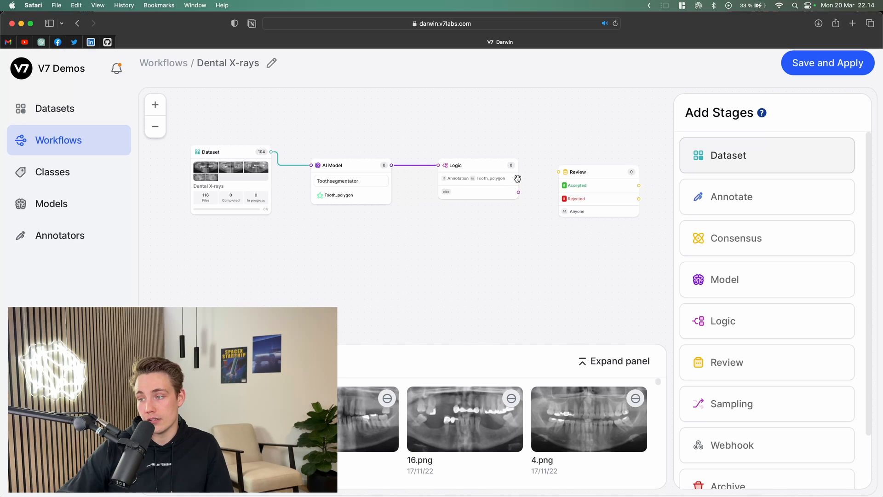
Step: Connect the Logic stage's Tooth_polygon output to Review and Review's Accepted output to Complete
left_click_drag(518, 178, 599, 172)
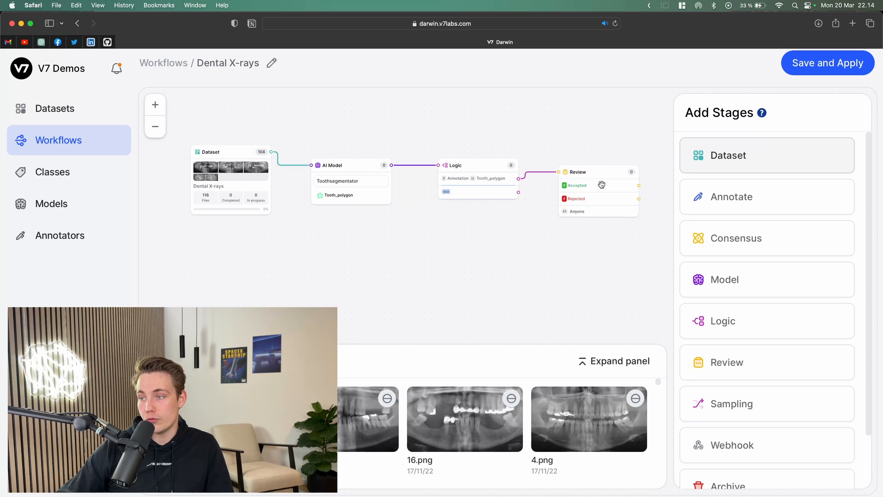
left_click_drag(576, 247, 481, 236)
left_click_drag(542, 189, 610, 155)
scroll(507, 252, "left", 3)
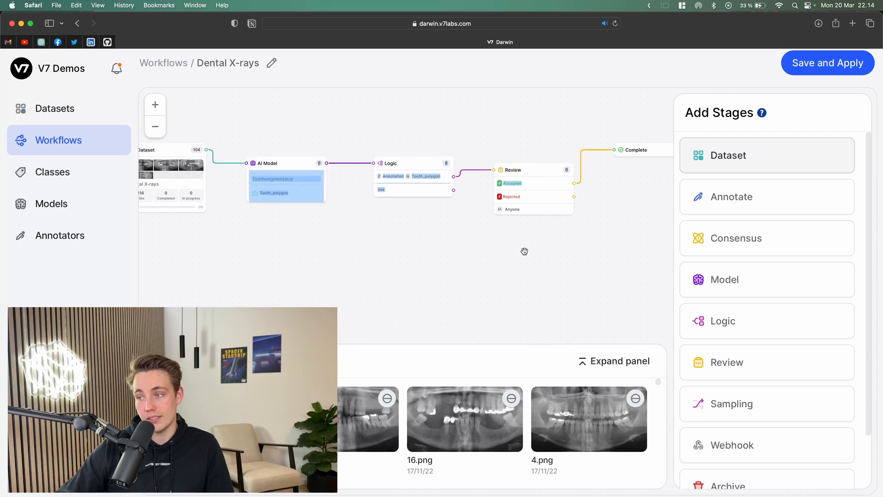
Step: Inspect the Logic stage's rule settings and its place in the workflow
left_click_drag(534, 253, 534, 254)
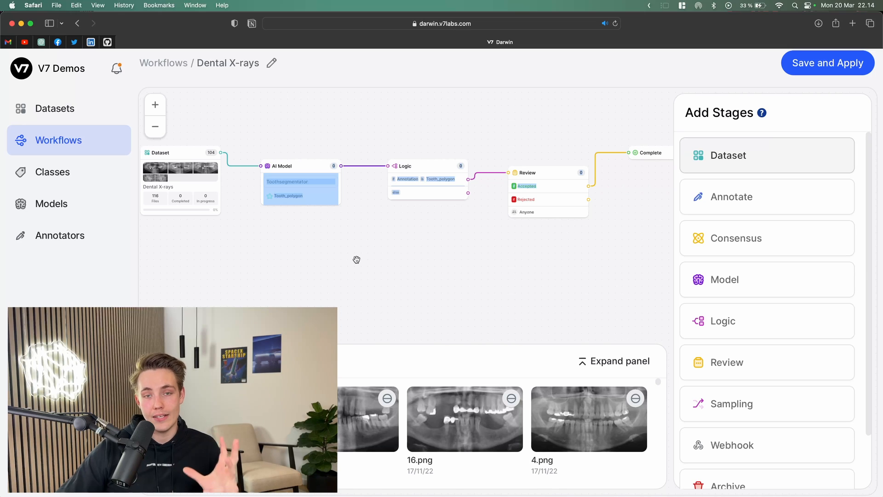
scroll(354, 253, "left", 2)
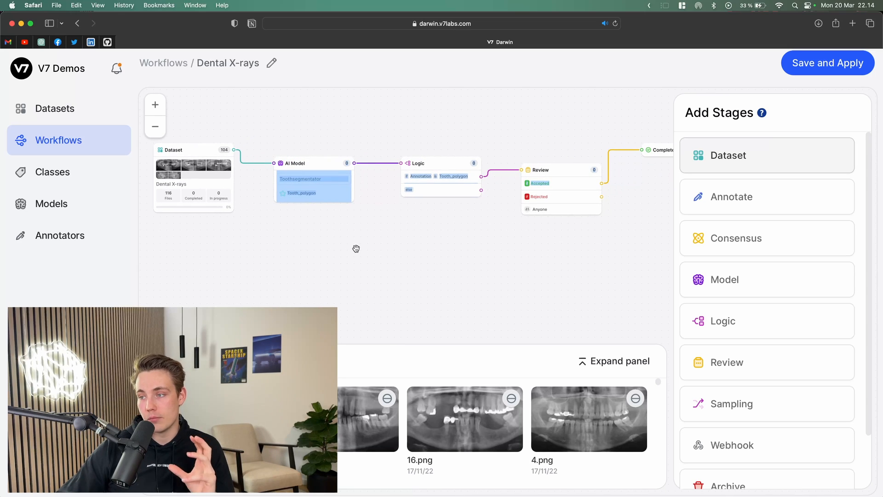
left_click(430, 163)
left_click(456, 246)
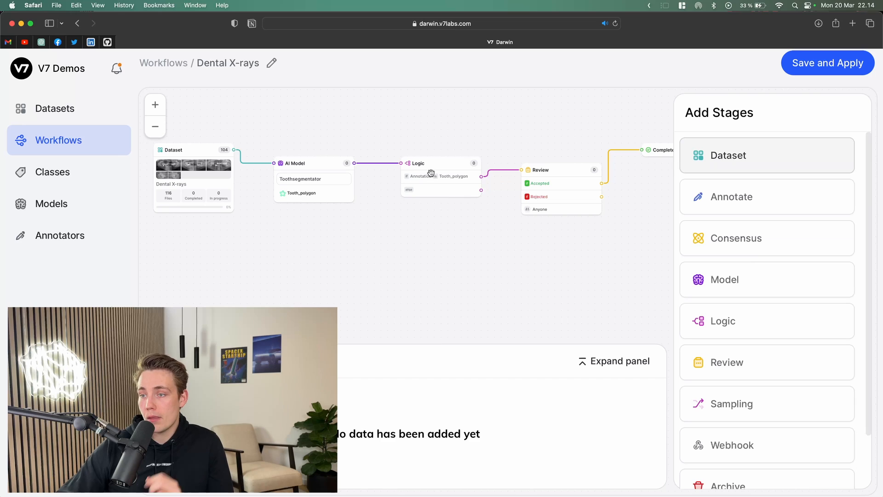
left_click(430, 174)
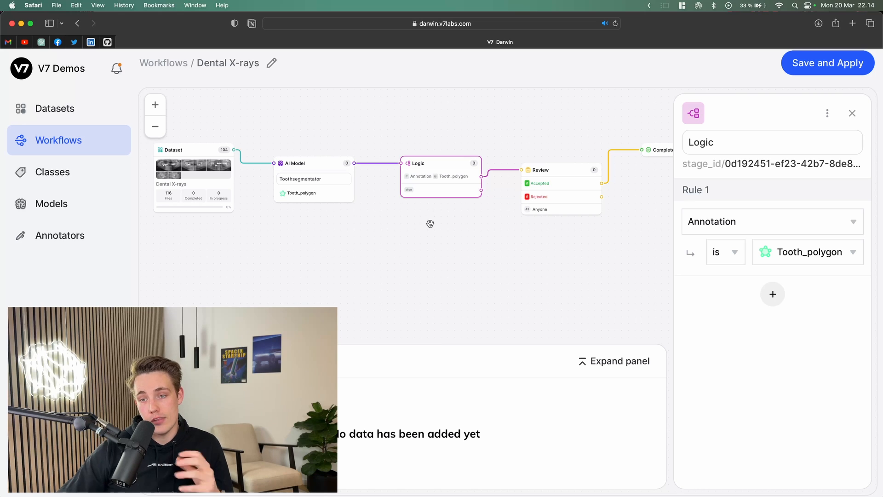
scroll(431, 220, "right", 2)
left_click(413, 225)
Step: Add an Archive stage below the Logic stage and connect the Logic stage's else output to it
scroll(473, 223, "down", 1)
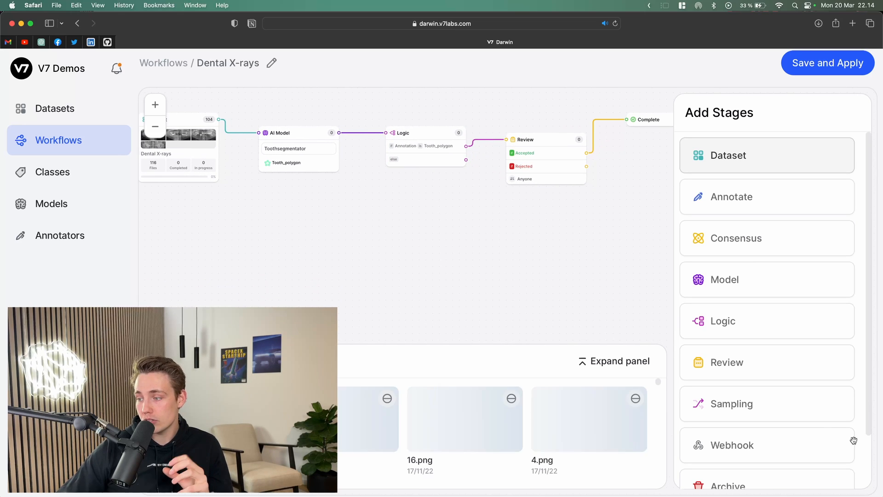
scroll(759, 428, "down", 3)
left_click_drag(755, 434, 432, 221)
left_click_drag(466, 159, 466, 202)
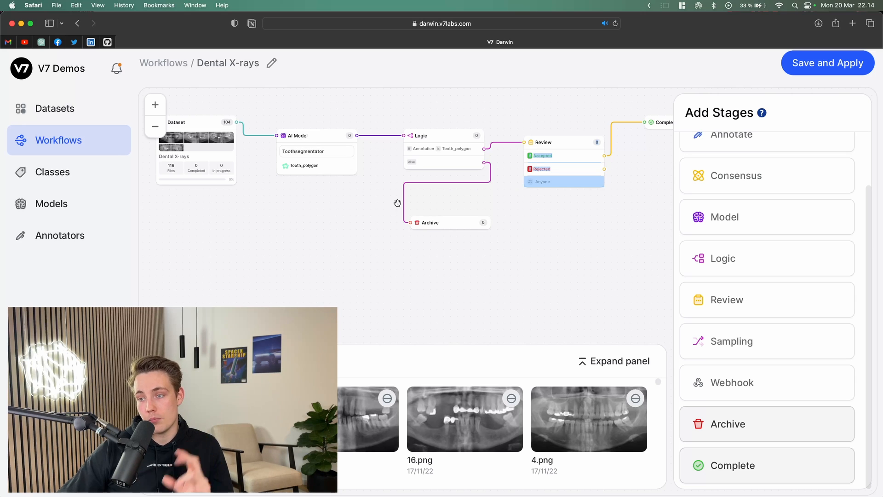
Step: Add an Annotate stage below Review, linking Review's Rejected output to it and its output back to Review's input
left_click_drag(519, 281, 457, 283)
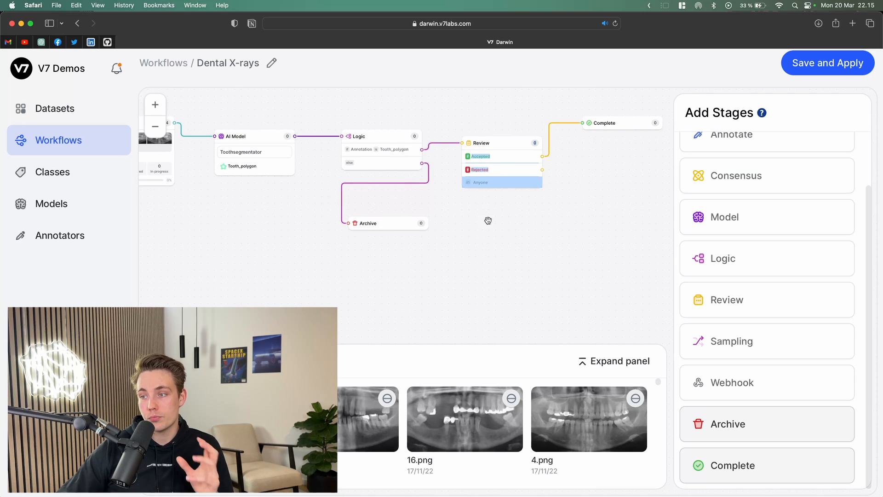
scroll(503, 225, "right", 6)
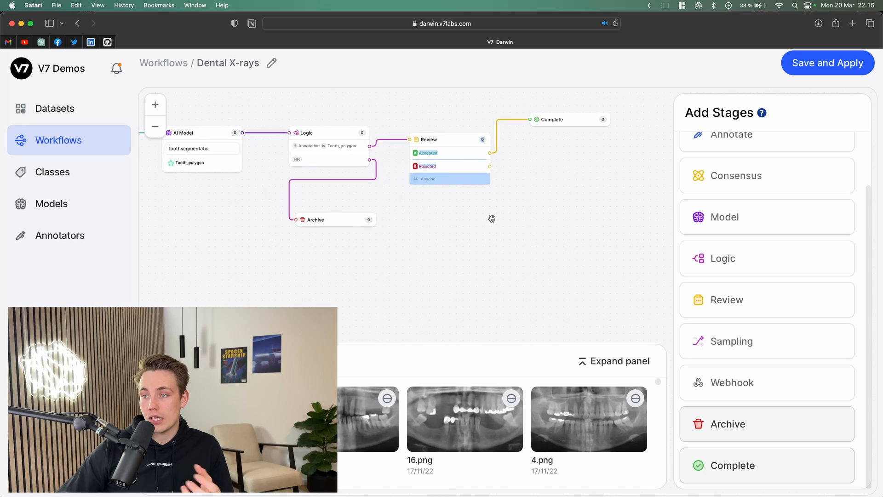
scroll(737, 326, "up", 2)
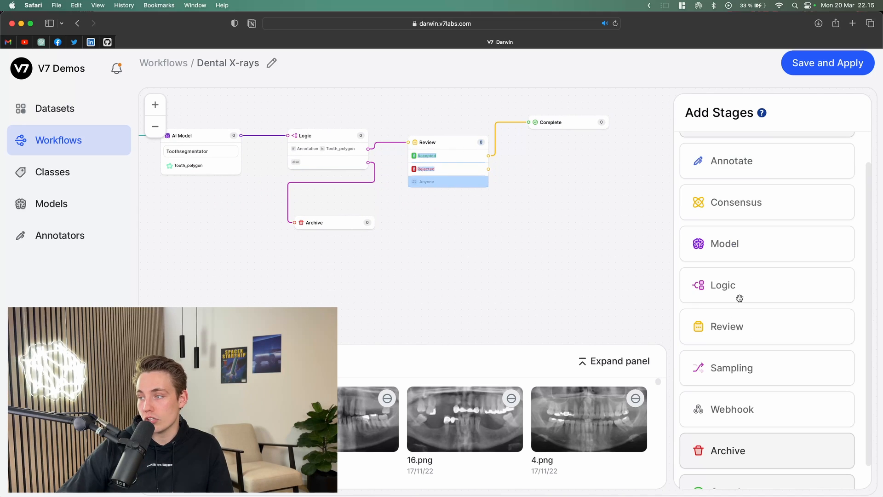
left_click_drag(736, 168, 510, 213)
left_click_drag(483, 171, 506, 211)
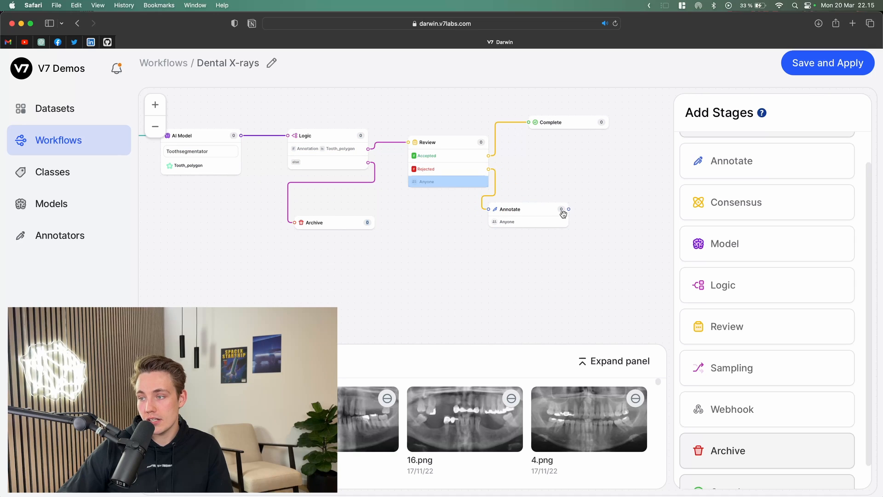
mouse_move(570, 210)
left_mouse_down()
mouse_move(607, 223)
mouse_move(278, 189)
mouse_move(409, 142)
left_mouse_up()
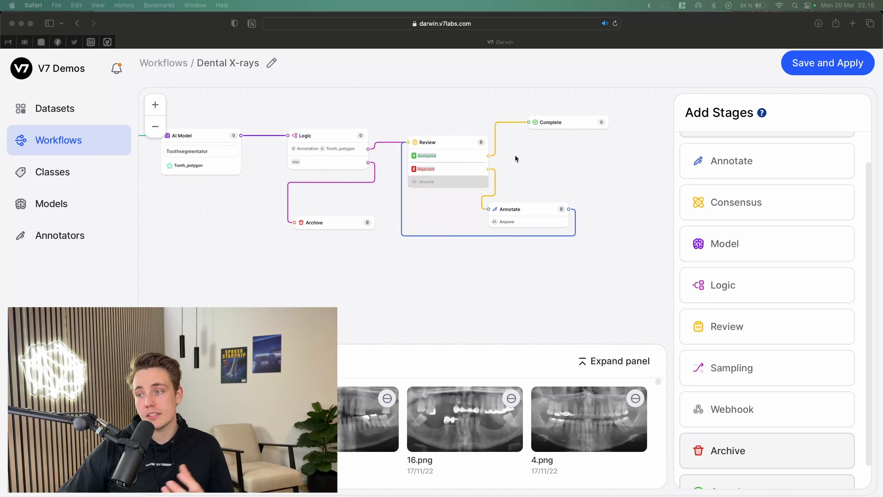
left_click(554, 145)
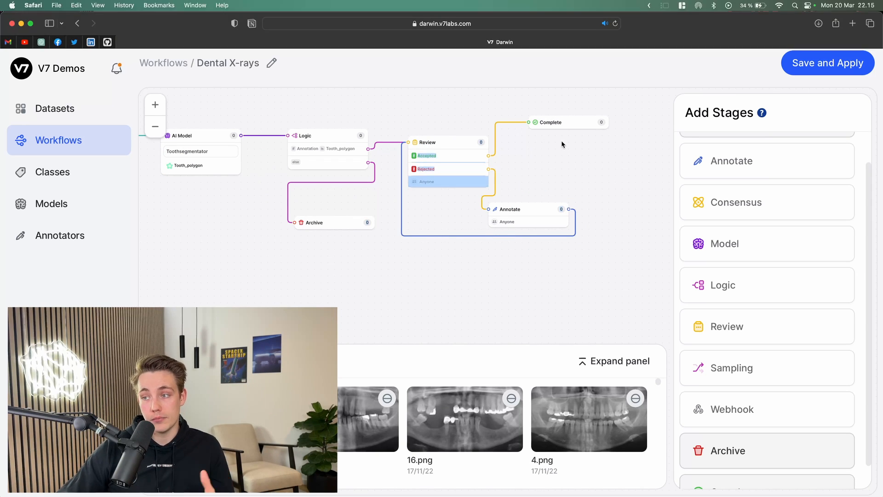
scroll(563, 148, "left", 3)
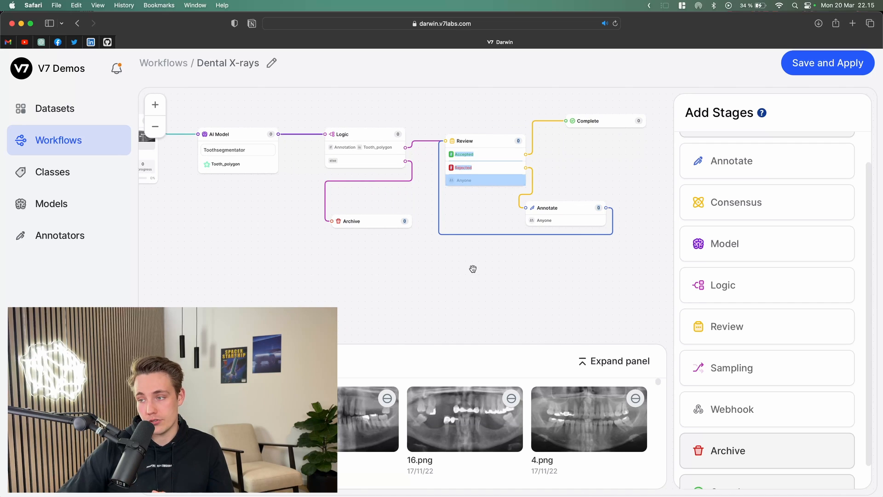
scroll(472, 269, "left", 5)
scroll(498, 274, "right", 2)
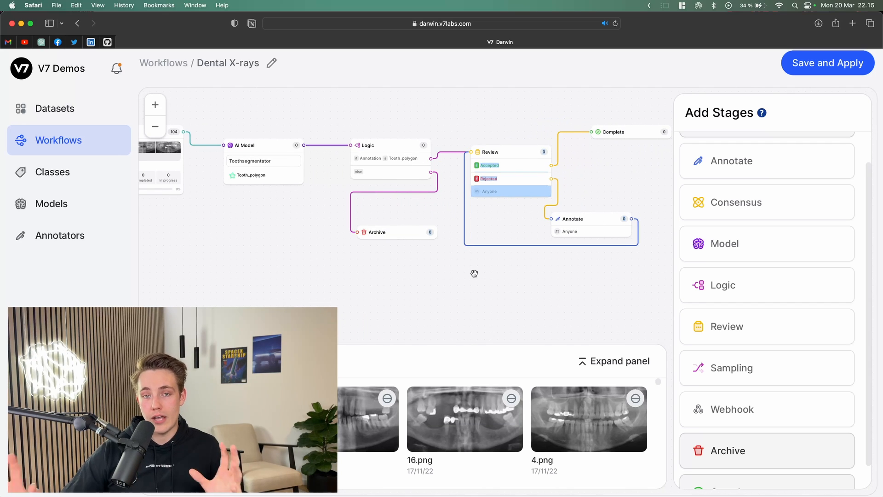
scroll(475, 274, "left", 1)
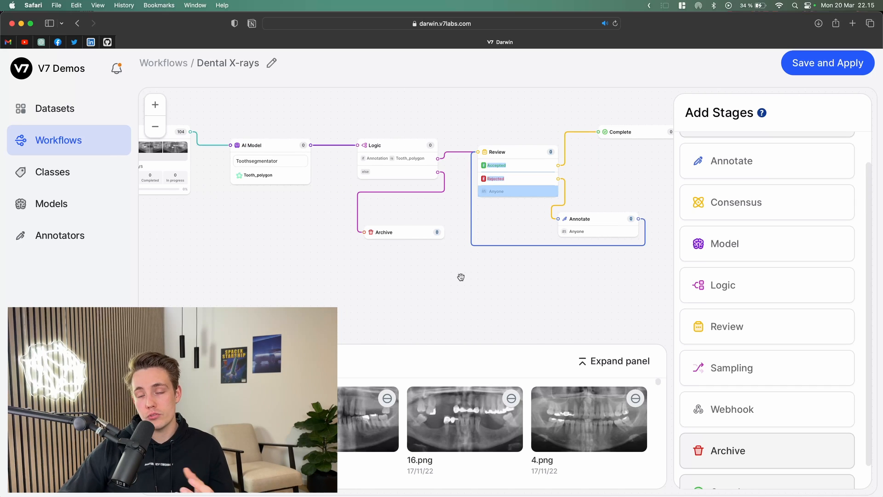
scroll(459, 280, "left", 2)
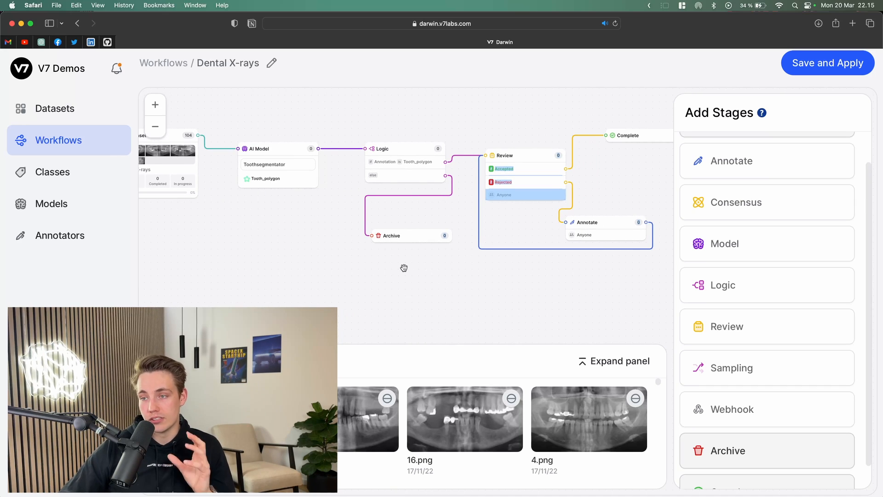